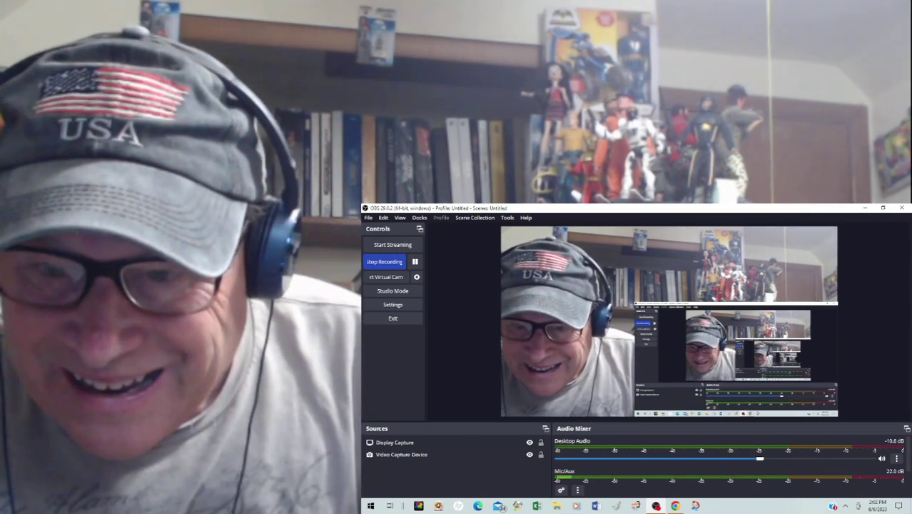
# Step: Switch to the YouTube tab showing the paused 'You've Made Me So Very Happy' video
pyautogui.hotkey('alt', 'Tab')
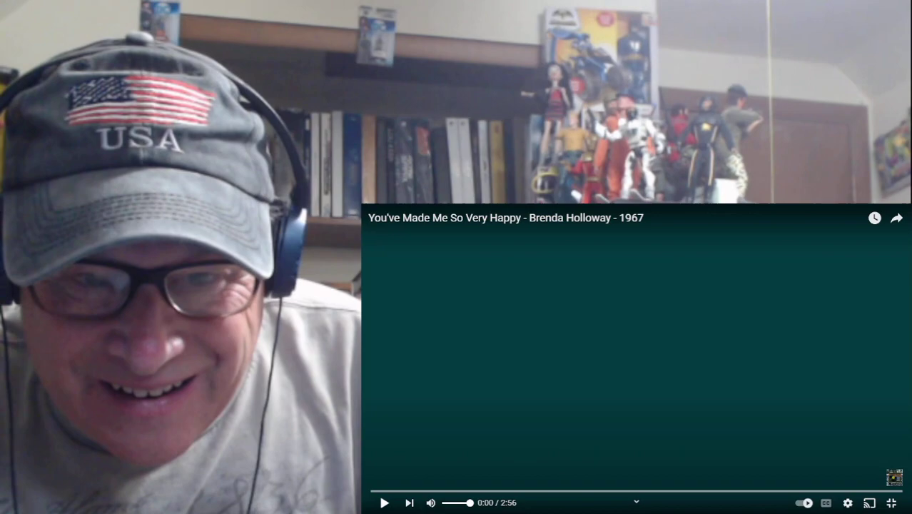
# Step: Start playing the Brenda Holloway video, pausing at 2:03
pyautogui.press('space')
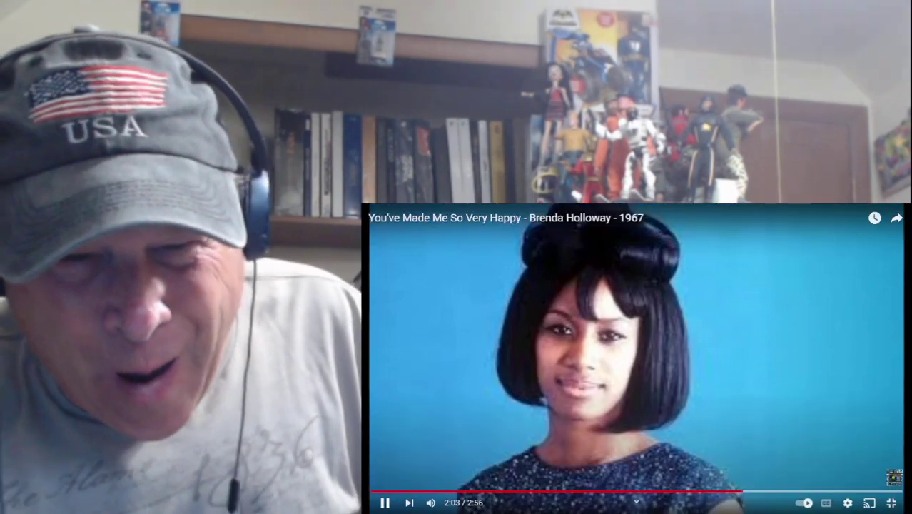
pyautogui.press('space')
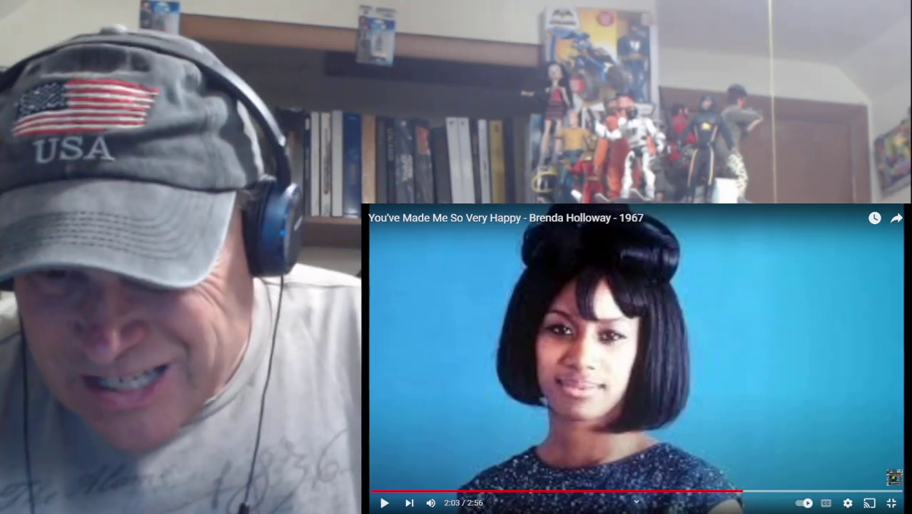
# Step: Scrub the Brenda Holloway video back to about 1:53
pyautogui.click(740, 491)
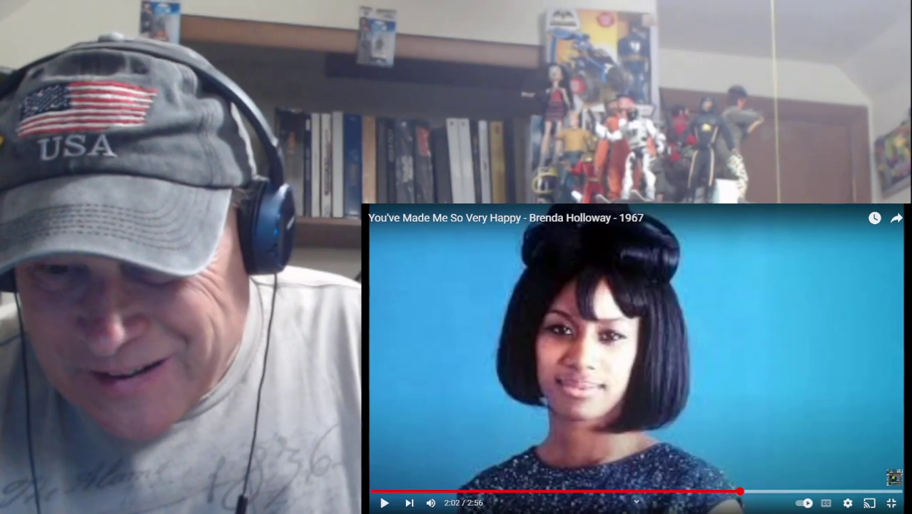
pyautogui.moveTo(740, 491); pyautogui.dragTo(672, 491)
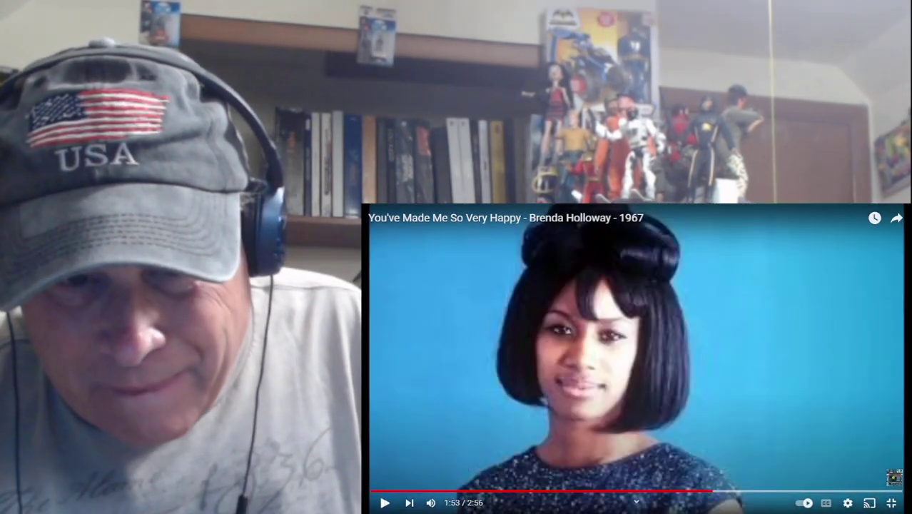